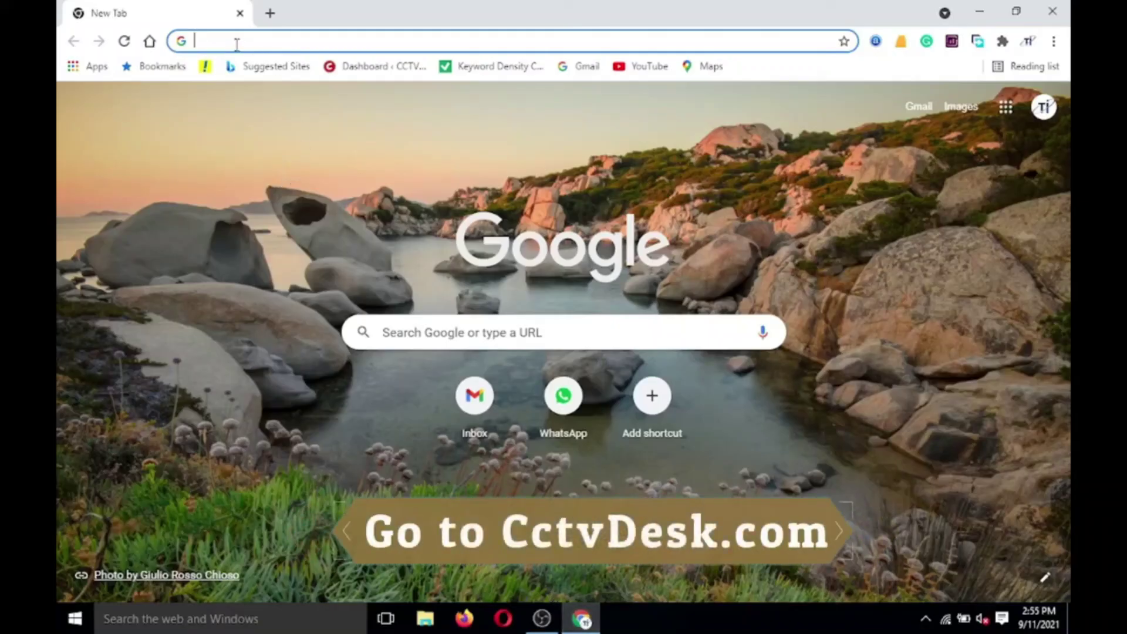
Open the website cctvdesk.com
{"action": "type", "text": "cc"}
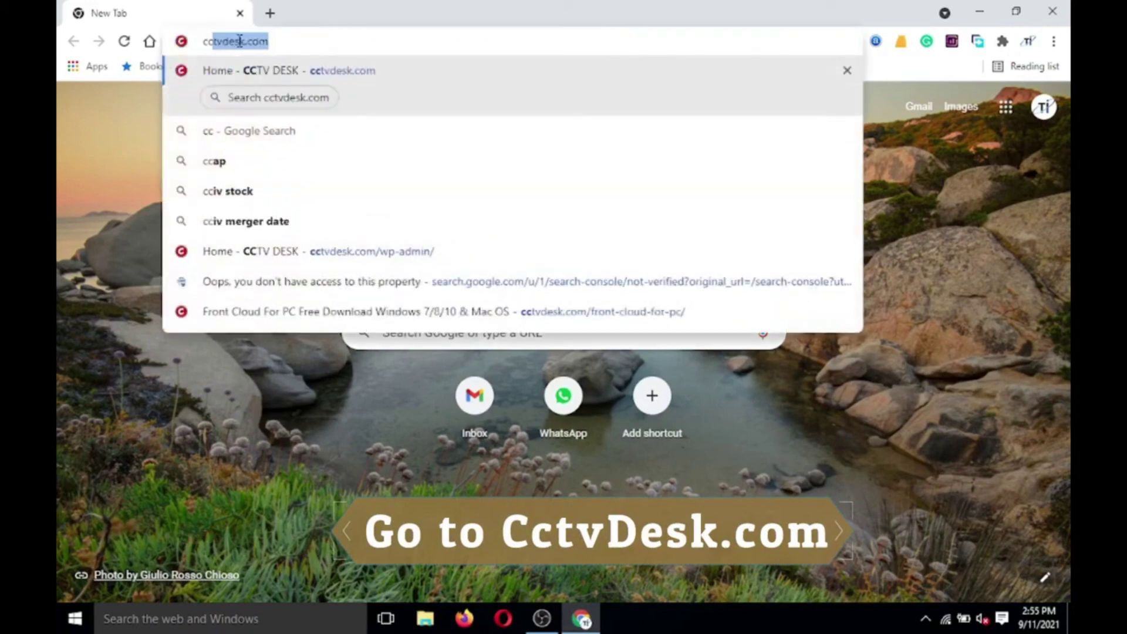
{"action": "type", "text": "tvdes"}
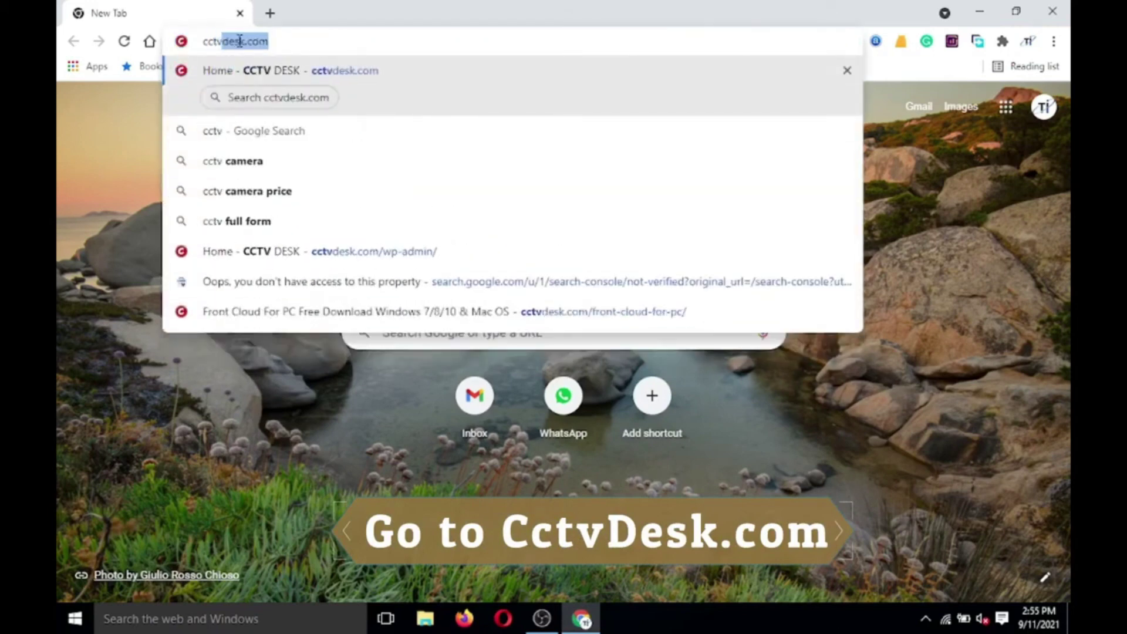
{"action": "type", "text": "k"}
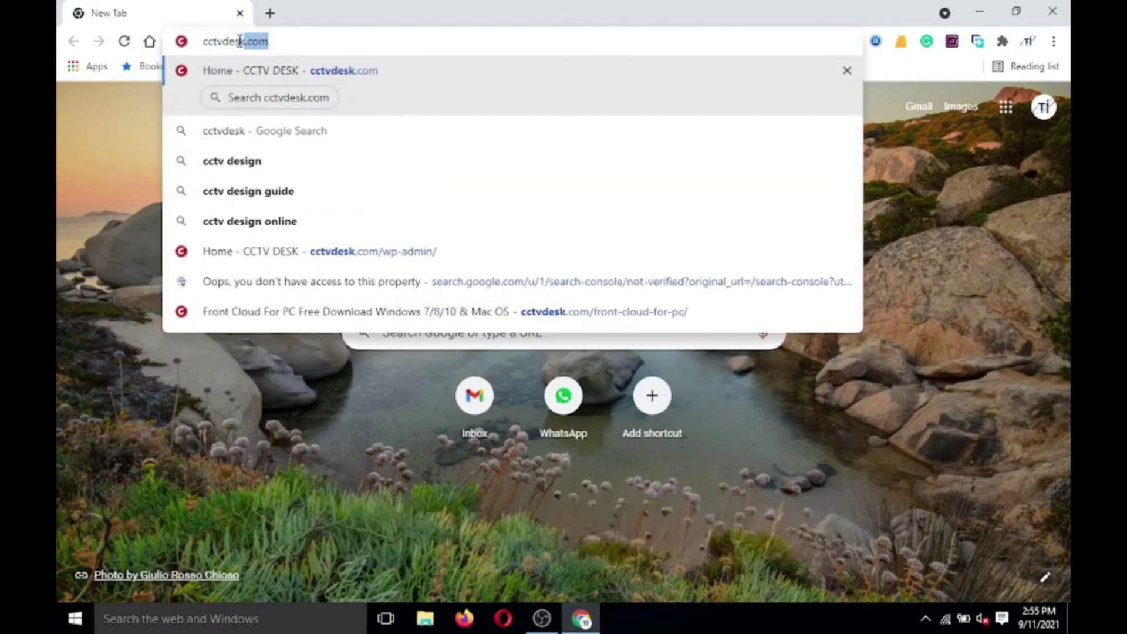
{"action": "type", "text": ".c"}
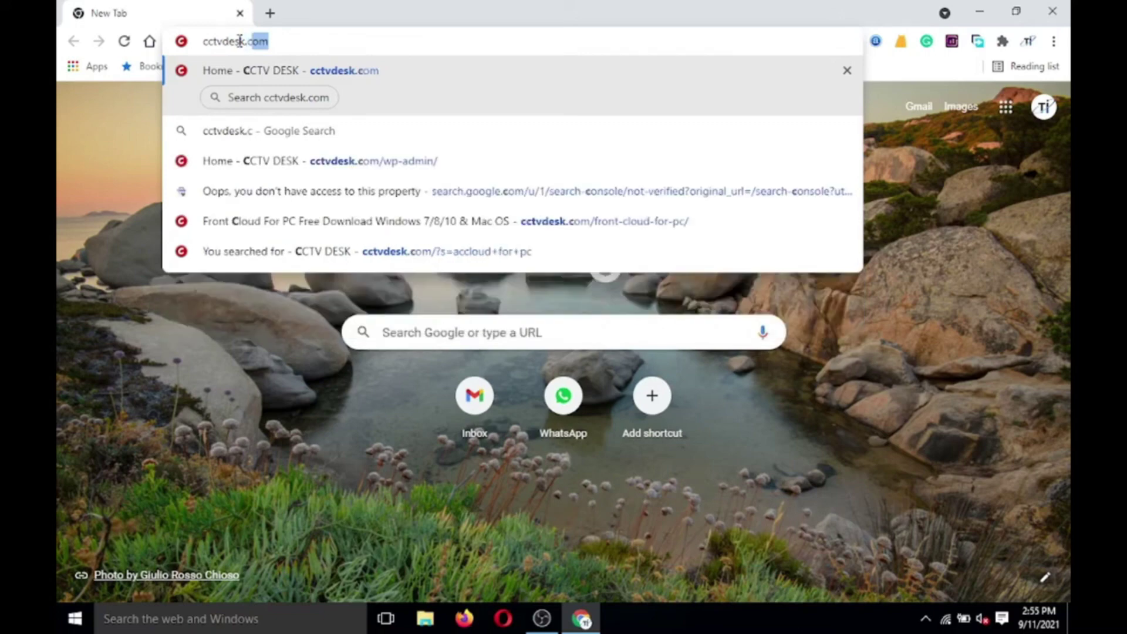
{"action": "type", "text": "om"}
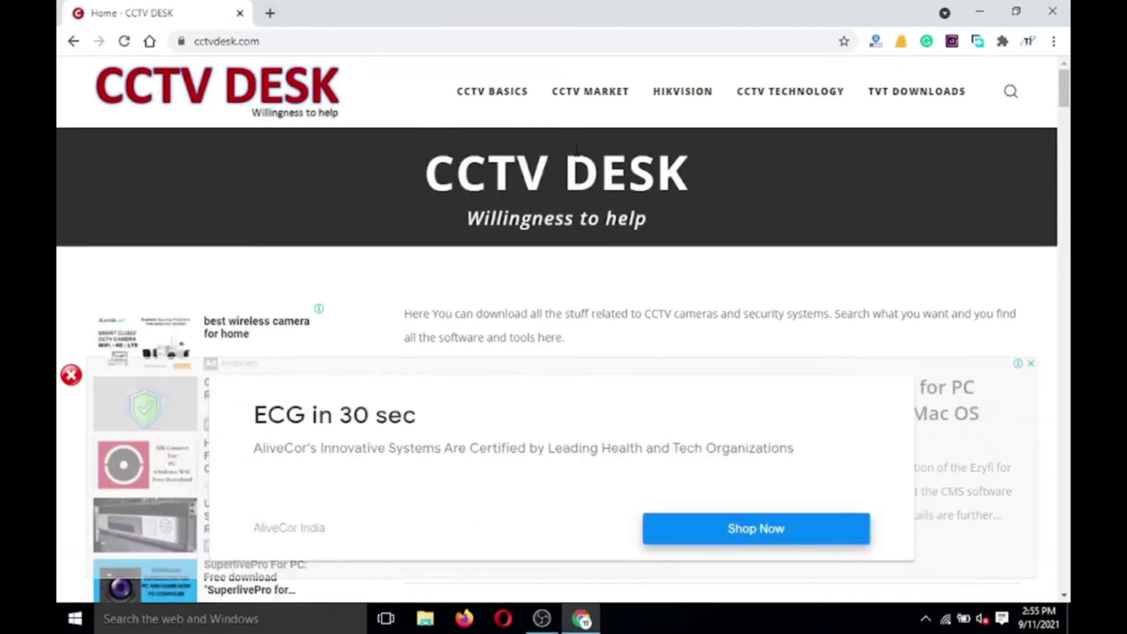
Search the CCTV Desk site for "front cloud for pc"
{"action": "left_click", "coordinate": [1012, 94]}
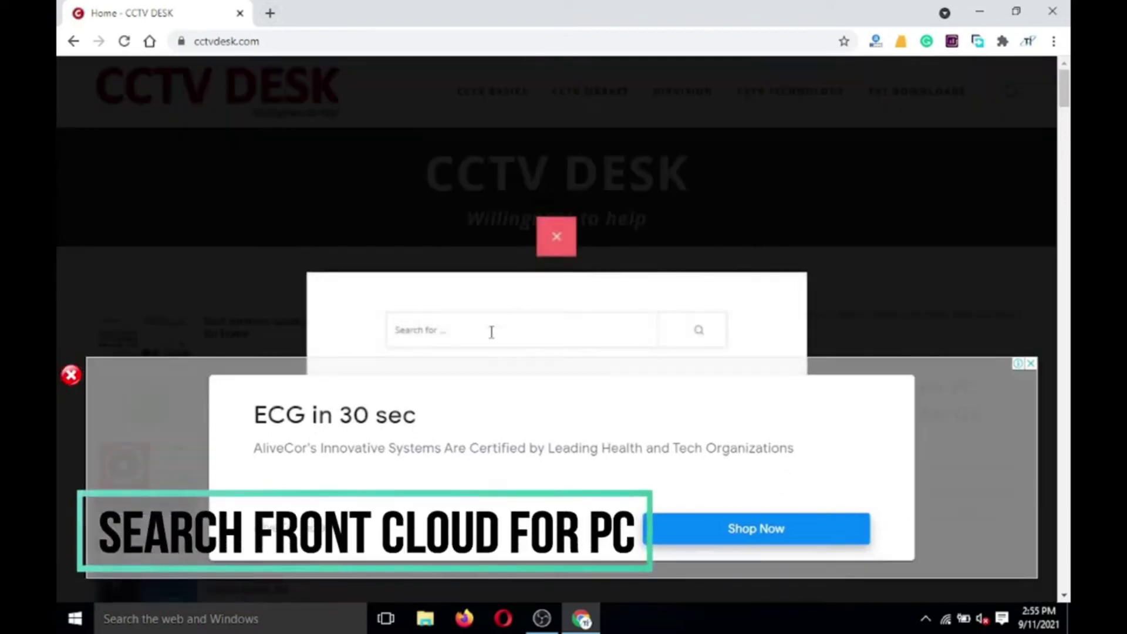
{"action": "left_click", "coordinate": [426, 332]}
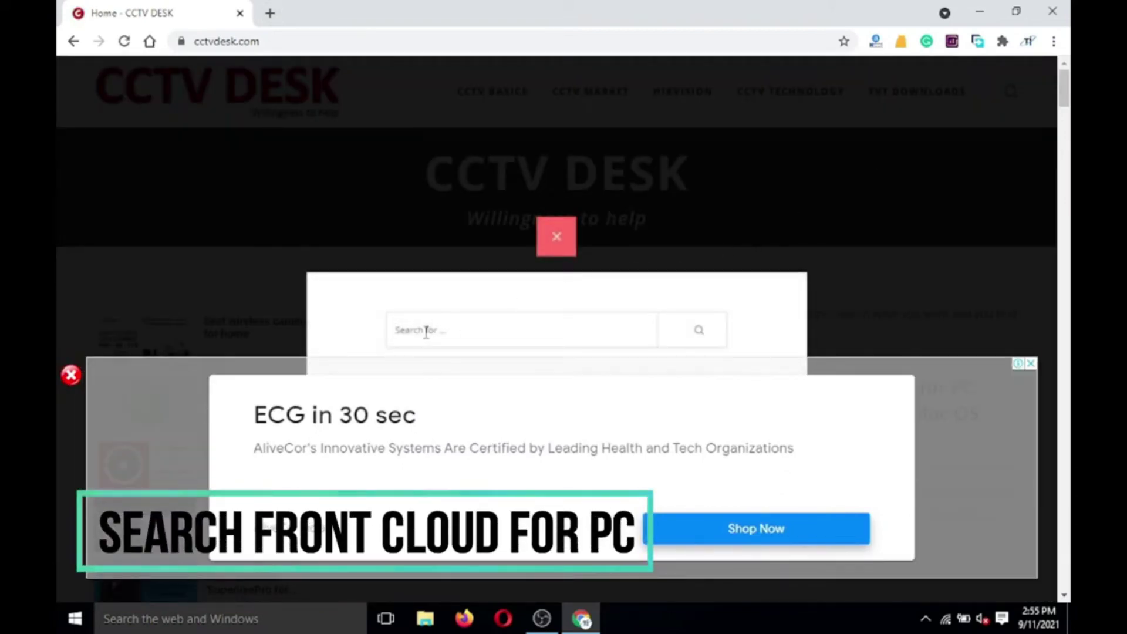
{"action": "type", "text": "fr"}
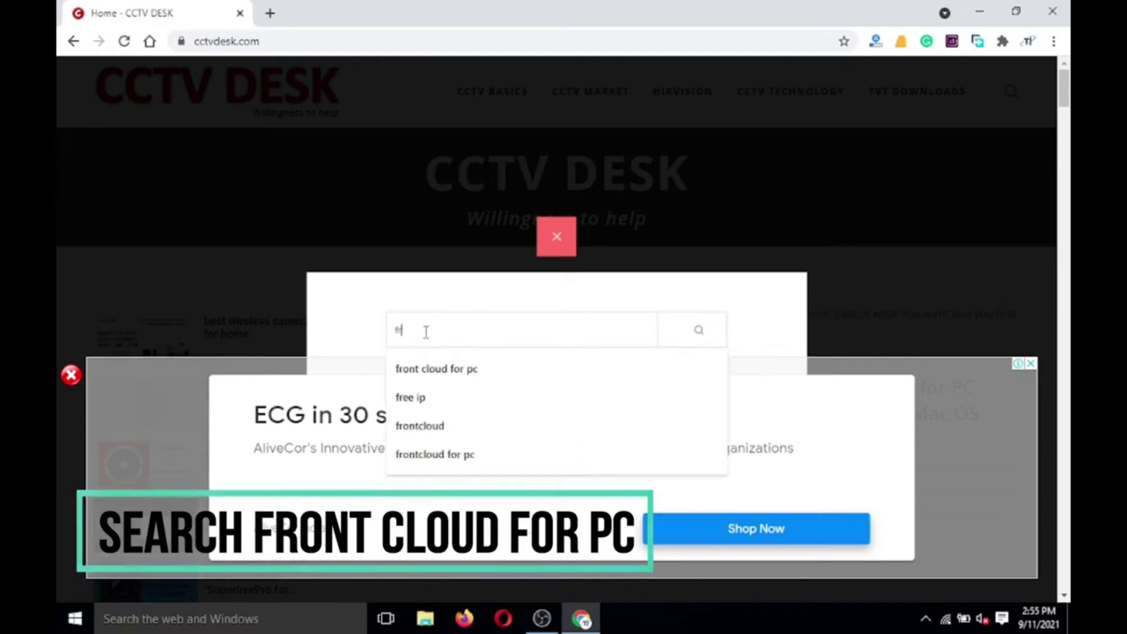
{"action": "type", "text": "on"}
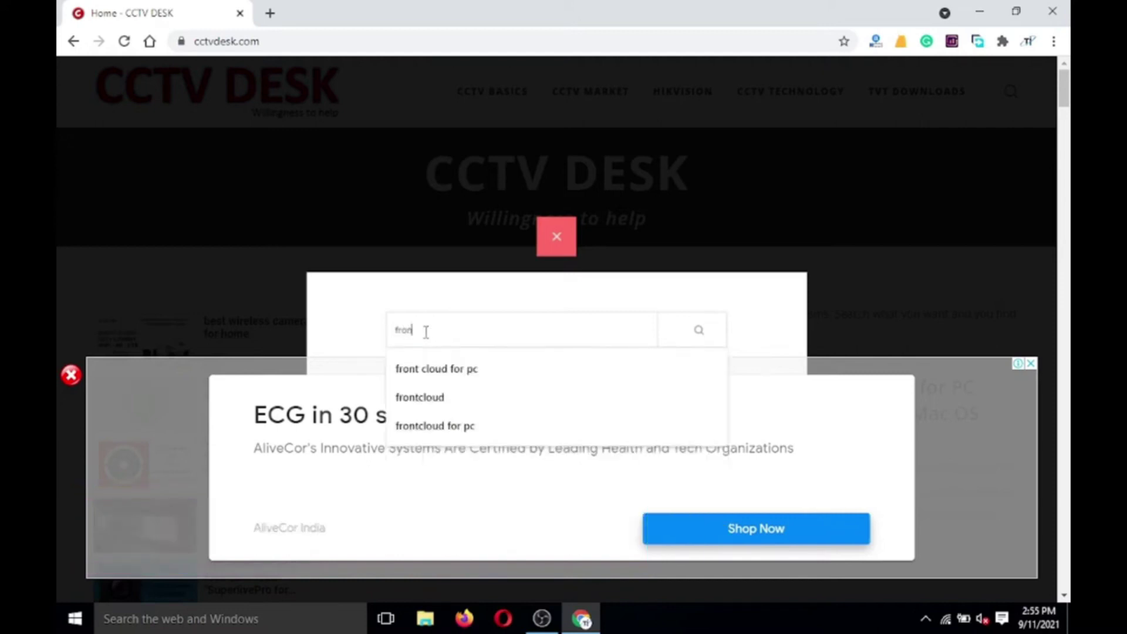
{"action": "type", "text": "t cloud f"}
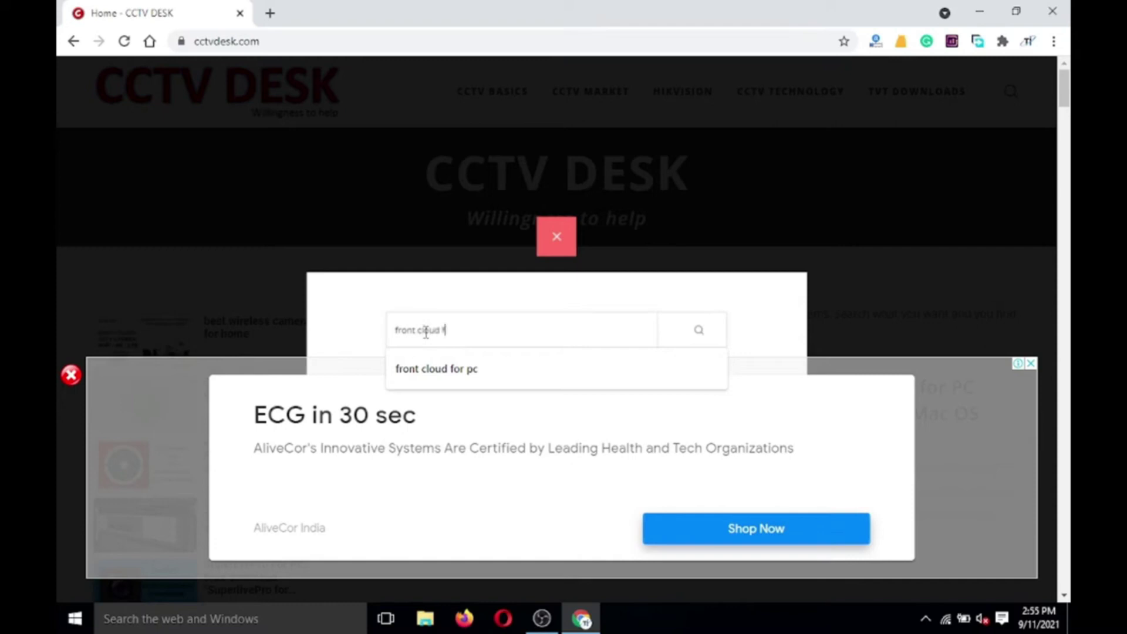
{"action": "type", "text": "p"}
{"action": "key", "text": "BackSpace"}
{"action": "type", "text": "or pc"}
{"action": "key", "text": "Return"}
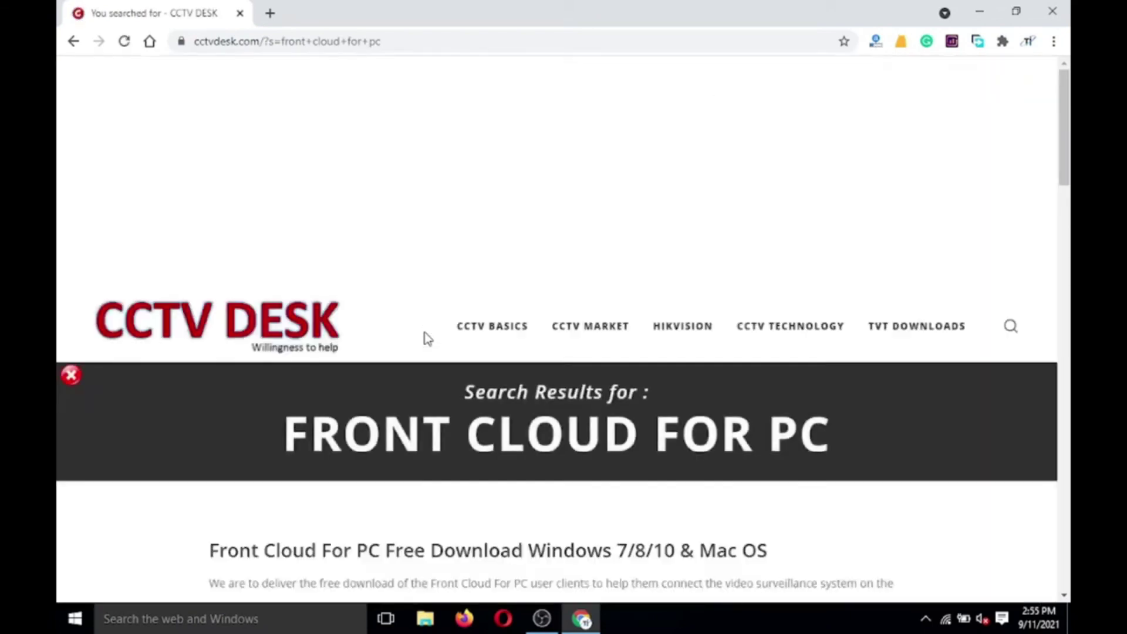
Open the article "Front Cloud For PC Free Download Windows 7/8/10 & Mac OS" from the search results
{"action": "scroll", "coordinate": [445, 361], "scroll_direction": "down", "scroll_amount": 3}
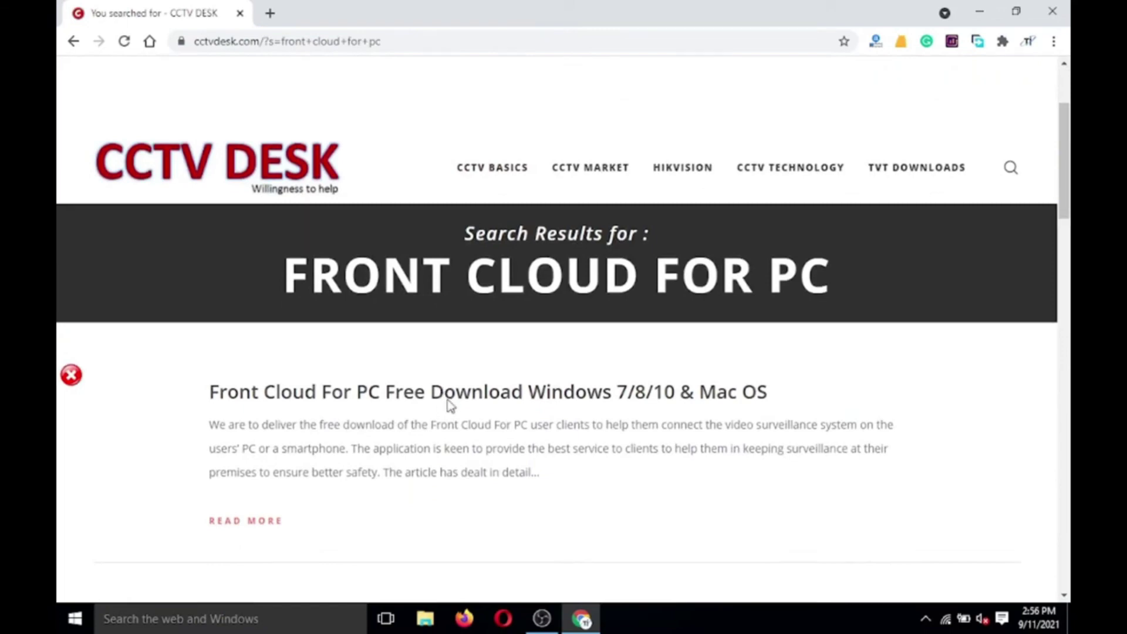
{"action": "scroll", "coordinate": [447, 399], "scroll_direction": "down", "scroll_amount": 1}
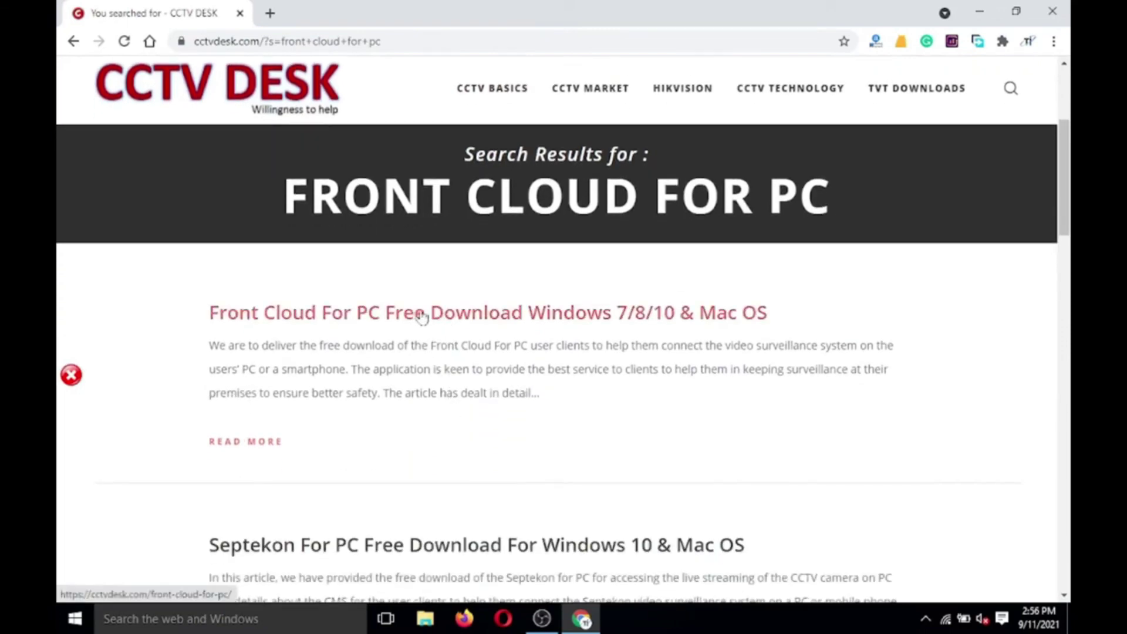
{"action": "left_click", "coordinate": [420, 317]}
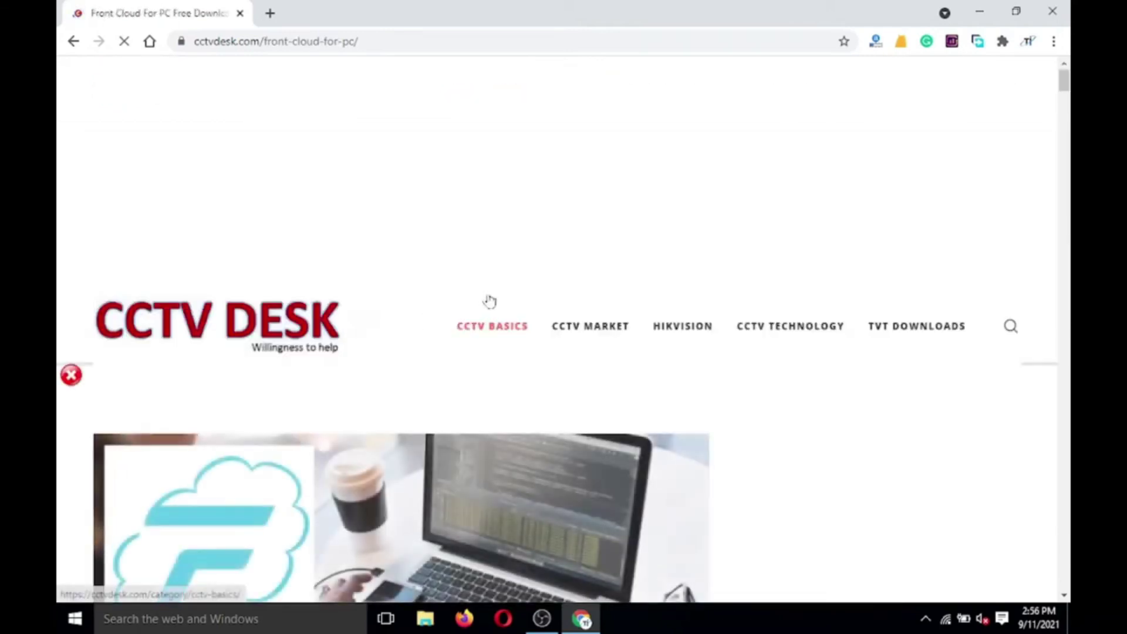
Follow the article's PC download link and download Front_Cloud_For_PC_Setup_3.0.5.3_20200919.zip from Google Drive despite the missing virus scan
{"action": "scroll", "coordinate": [485, 285], "scroll_direction": "down", "scroll_amount": 9}
{"action": "scroll", "coordinate": [485, 284], "scroll_direction": "down", "scroll_amount": 8}
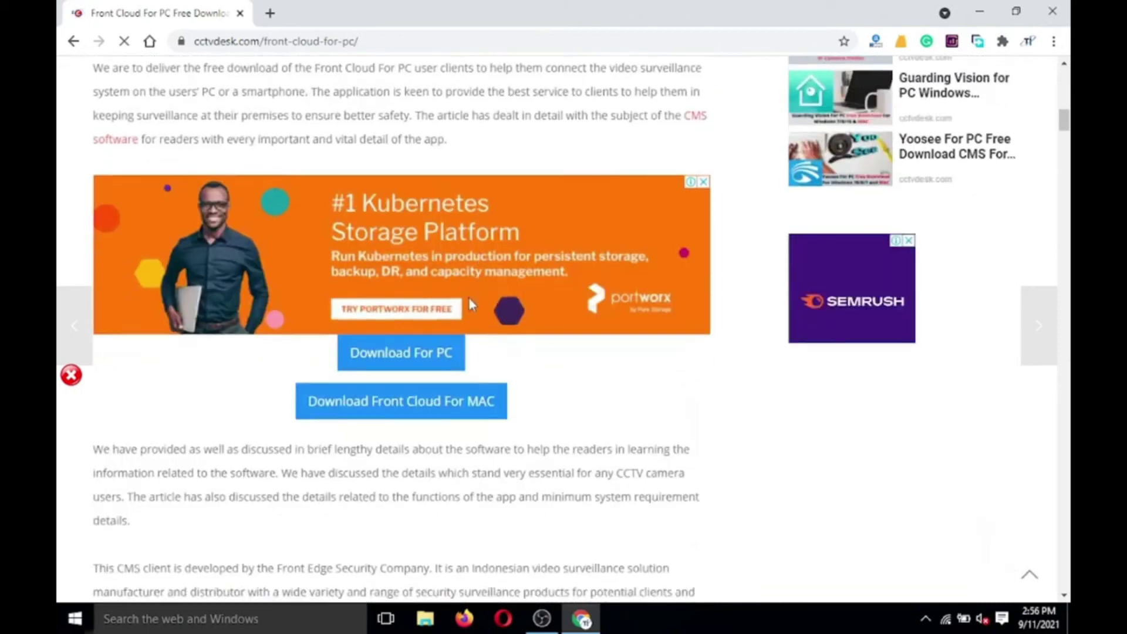
{"action": "left_click", "coordinate": [415, 355]}
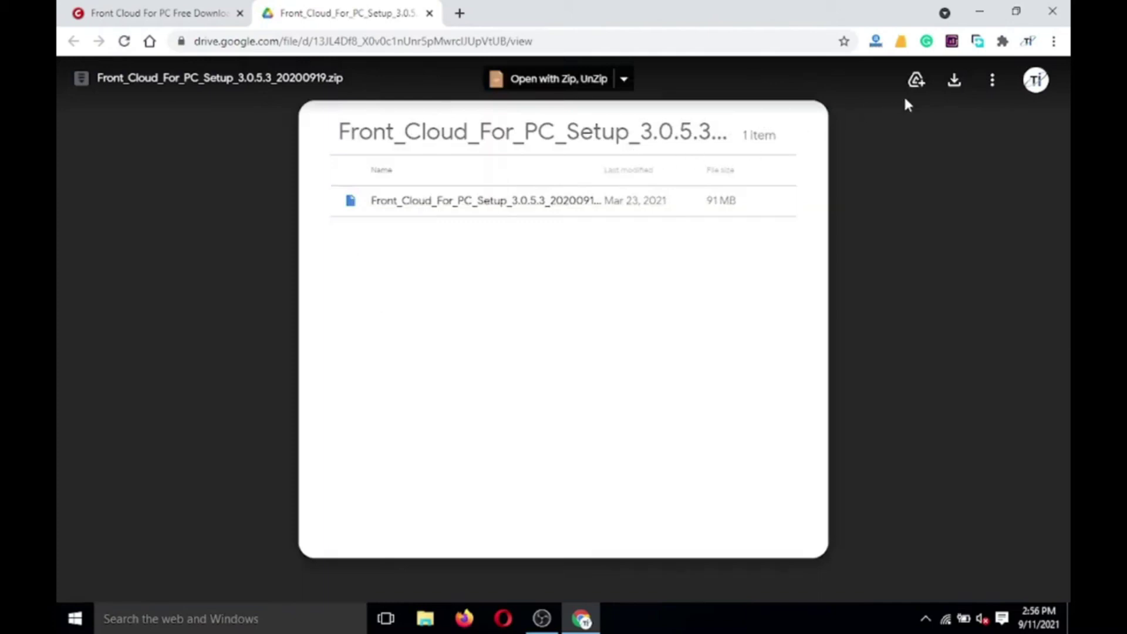
{"action": "left_click", "coordinate": [954, 80]}
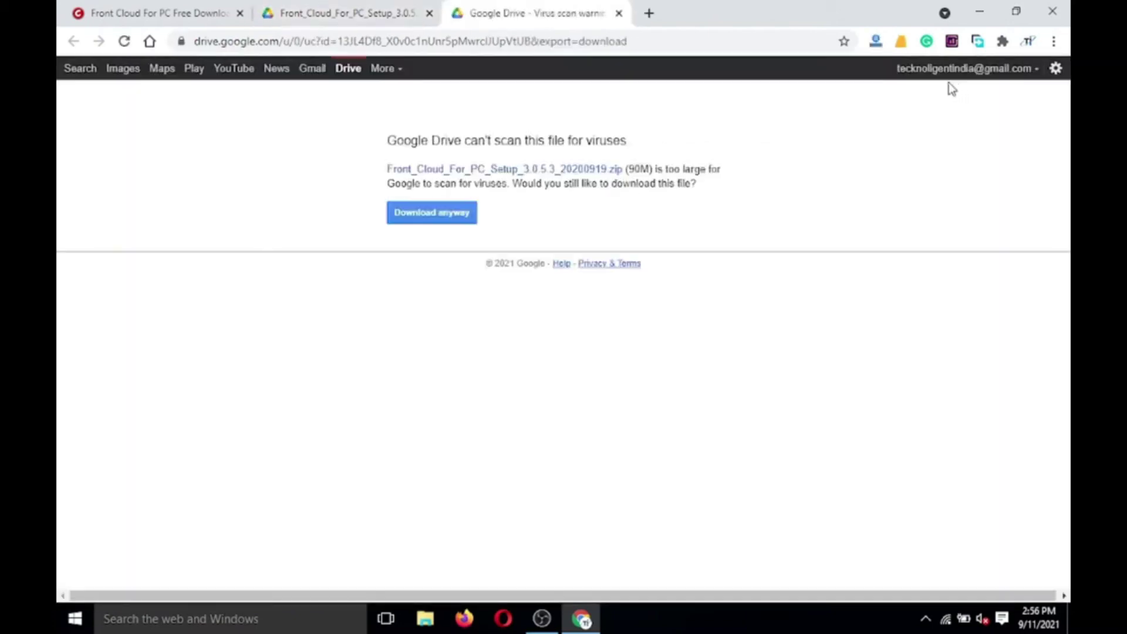
{"action": "left_click", "coordinate": [432, 214]}
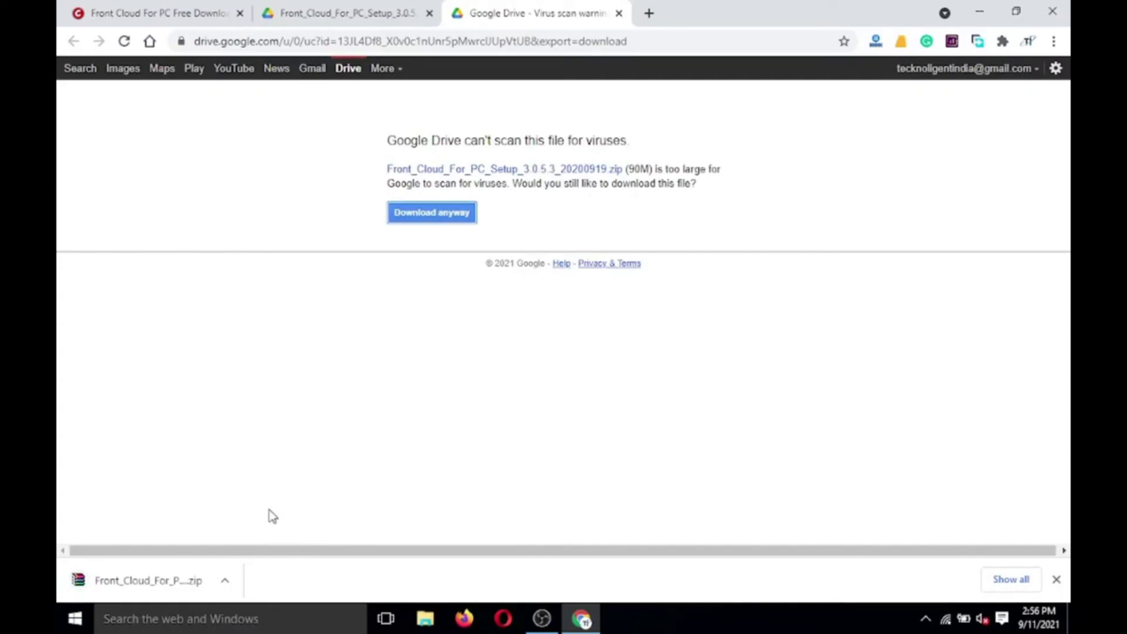
Show the downloaded zip in its folder and extract it to the default Front_Cloud_For_PC_Setup_3.0.5.3_20200919 folder in Downloads
{"action": "left_click", "coordinate": [225, 582]}
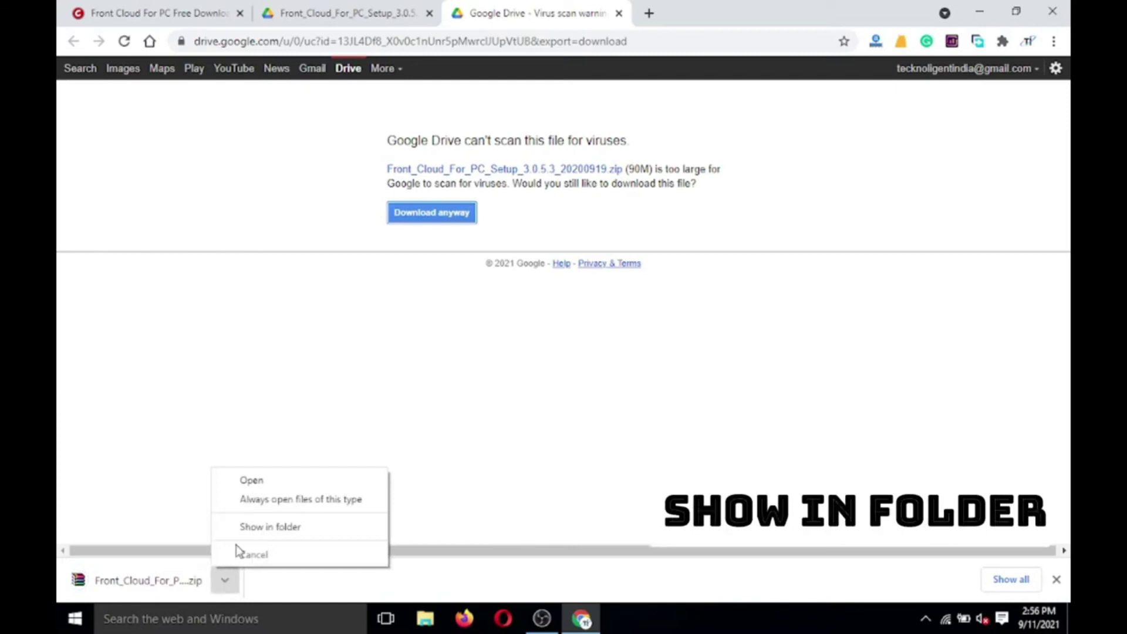
{"action": "left_click", "coordinate": [263, 528]}
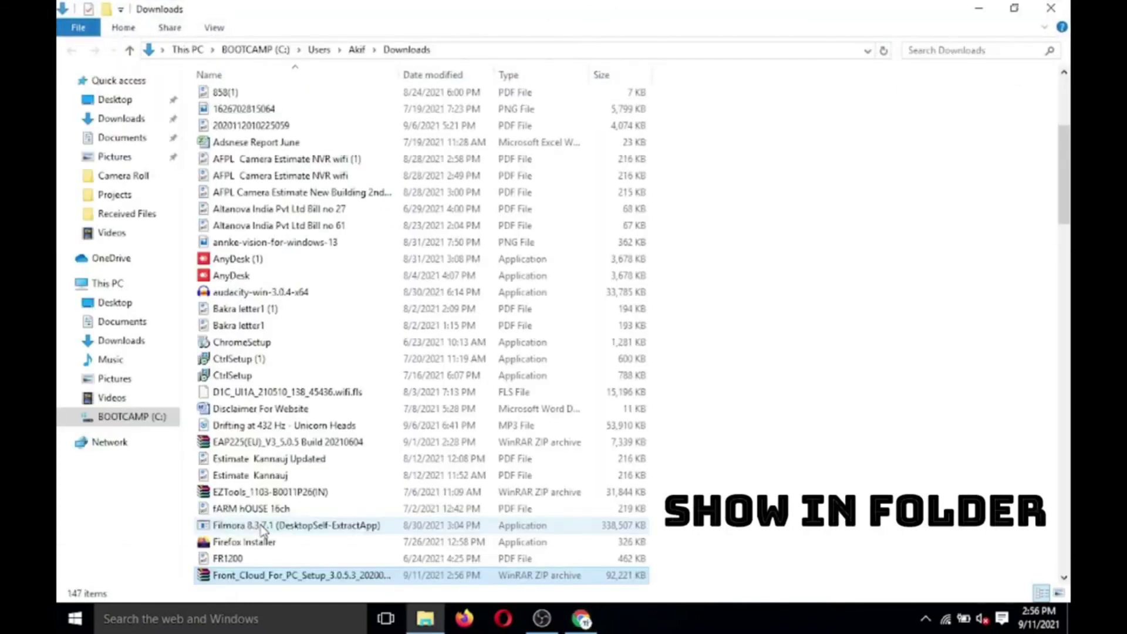
{"action": "right_click", "coordinate": [238, 576]}
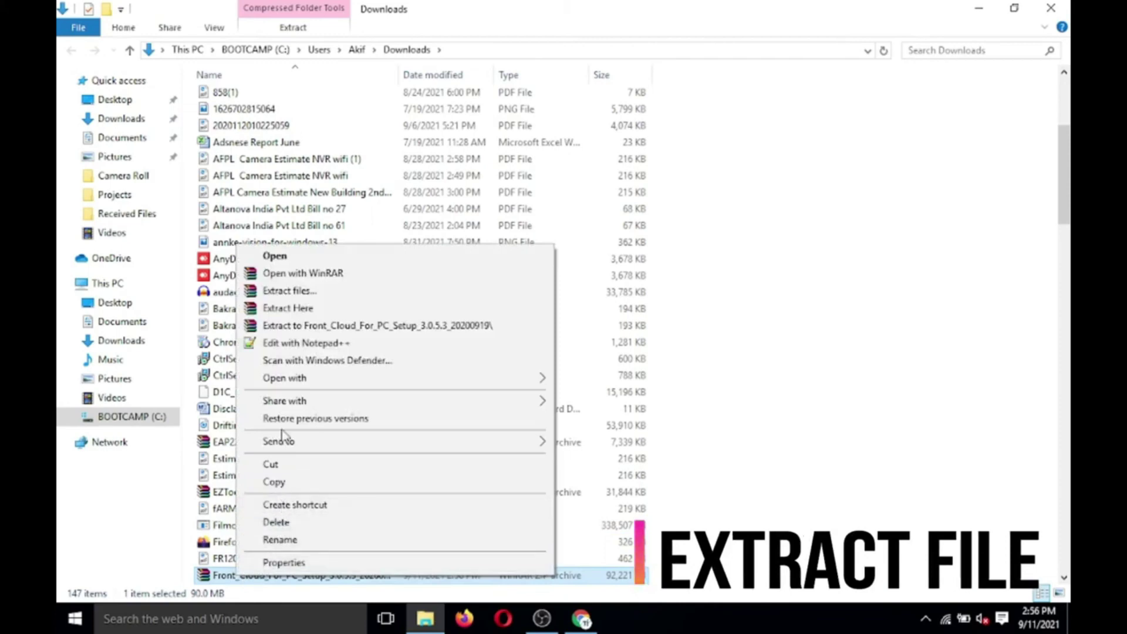
{"action": "left_click", "coordinate": [306, 291]}
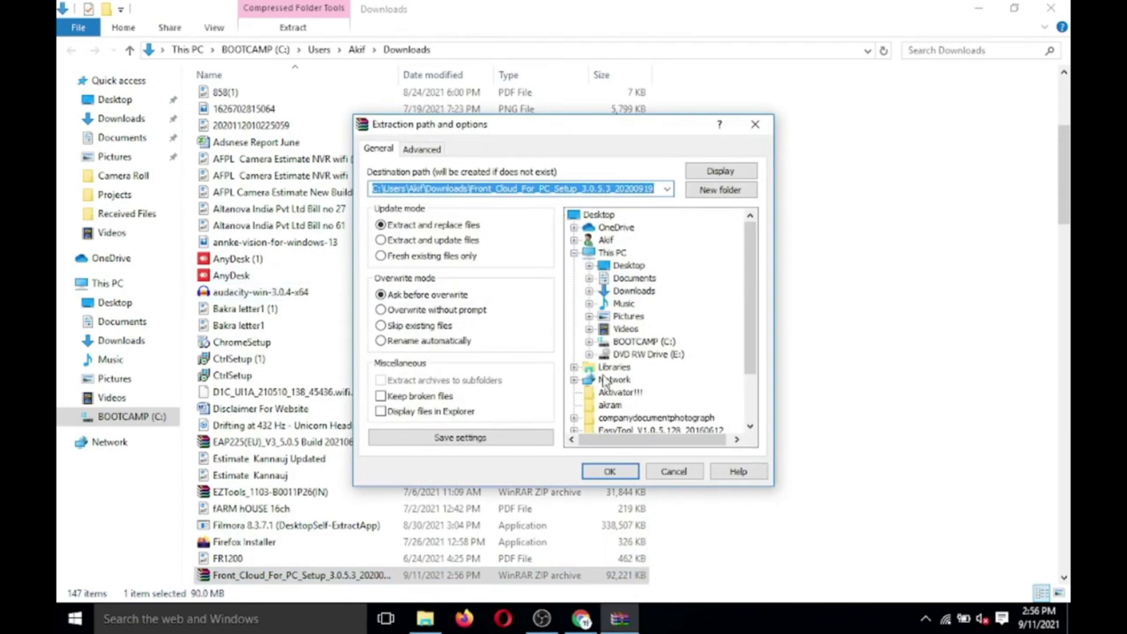
{"action": "left_click", "coordinate": [610, 472]}
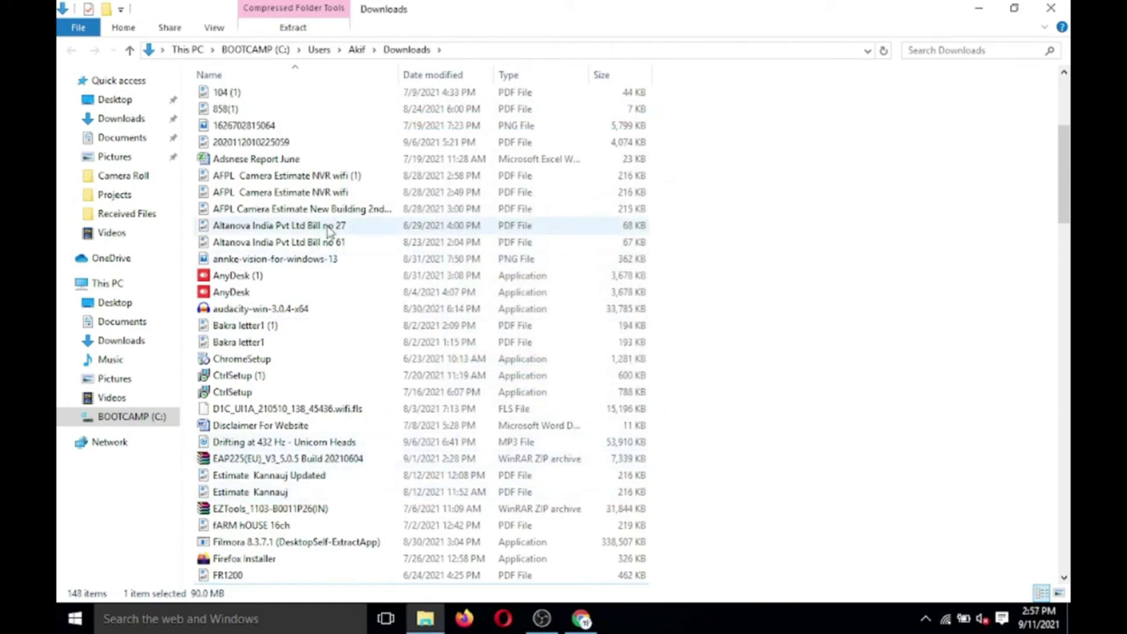
Open the extracted Front_Cloud_For_PC_Setup_3.0.5.3_20200919 folder and run the setup application inside it
{"action": "scroll", "coordinate": [328, 226], "scroll_direction": "up", "scroll_amount": 5}
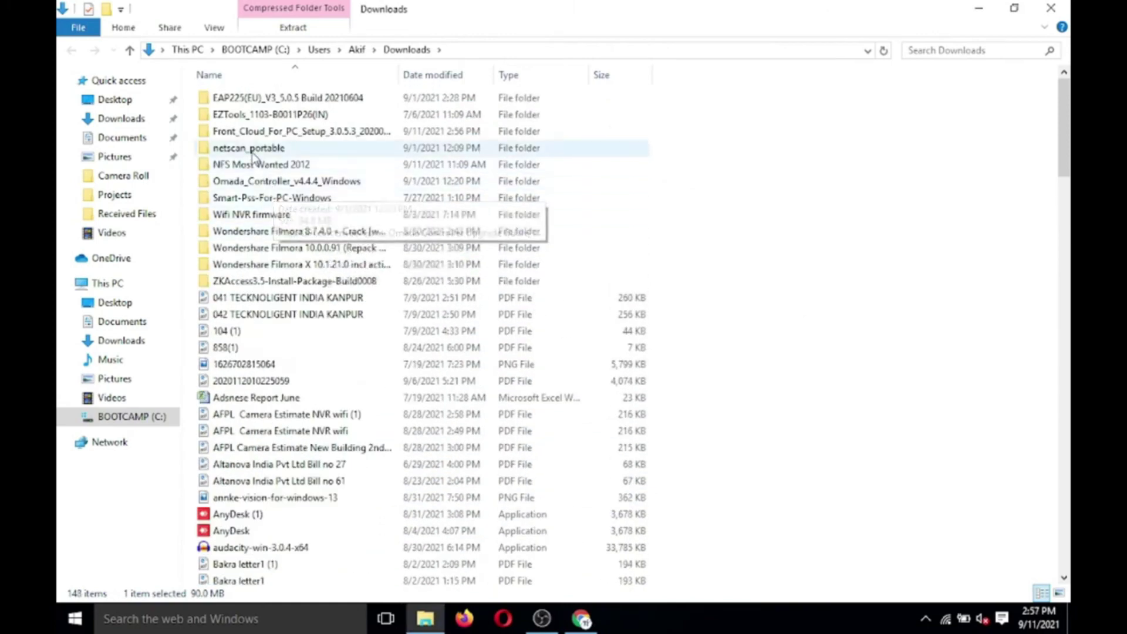
{"action": "double_click", "coordinate": [263, 132]}
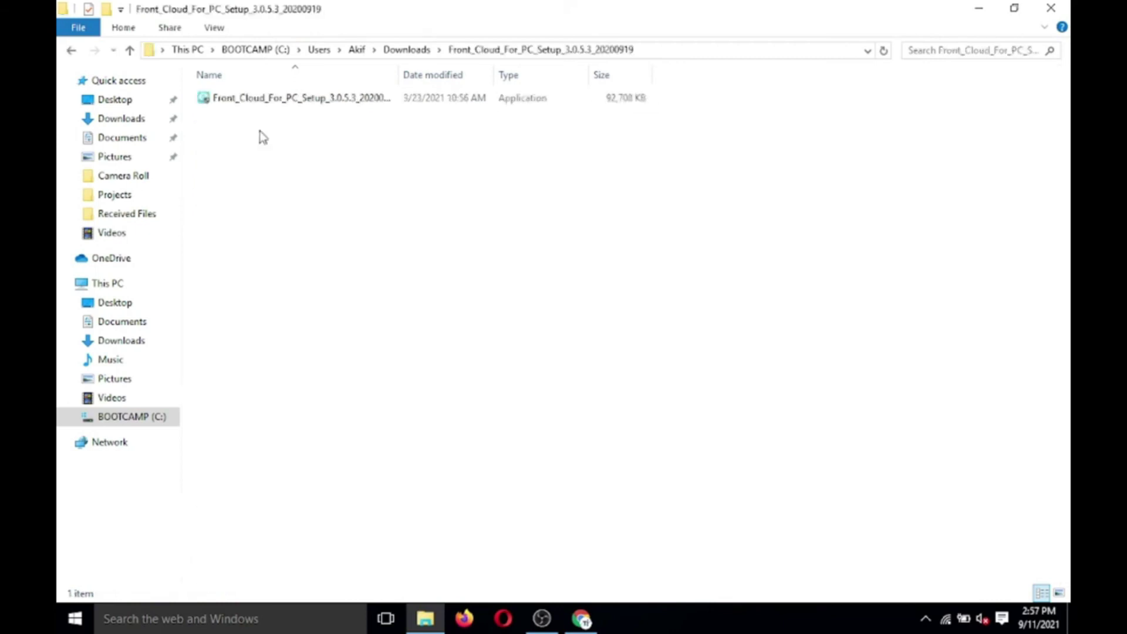
{"action": "left_click", "coordinate": [295, 97]}
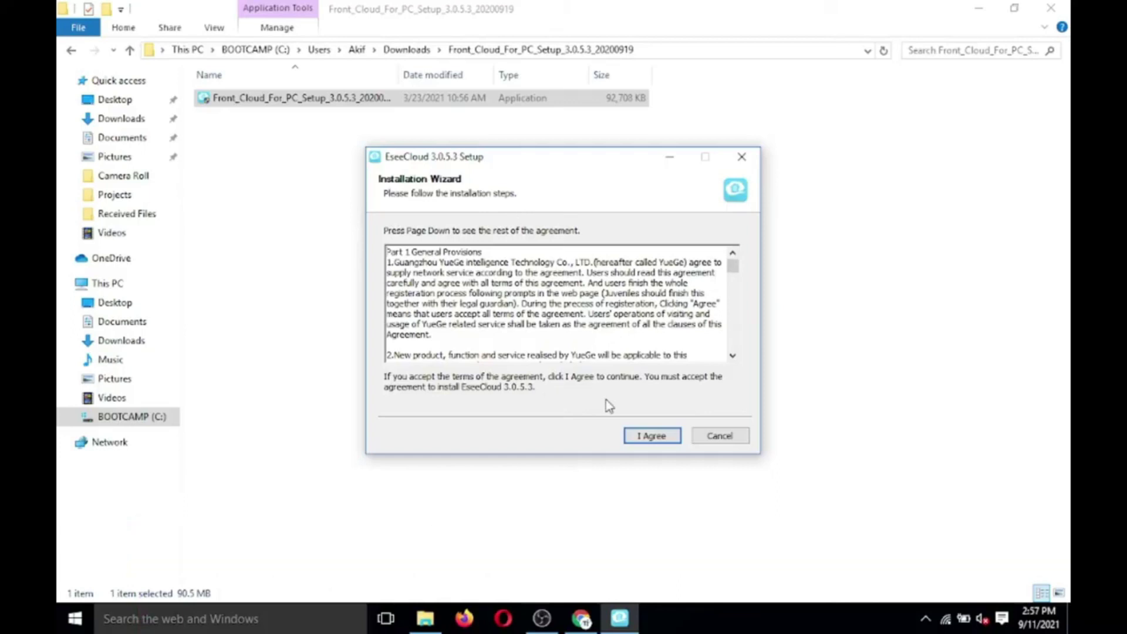
Accept the licence agreement, install EseeCloud 3.0.5.3 with the default installing path and storage location, and finish the wizard
{"action": "left_click", "coordinate": [649, 438]}
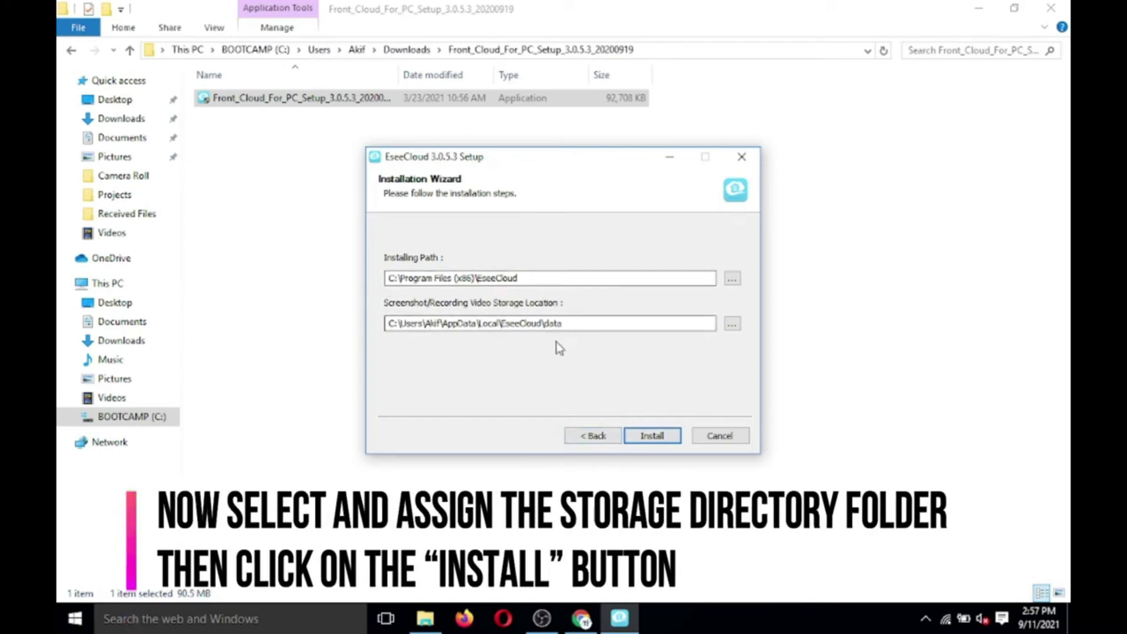
{"action": "left_click", "coordinate": [653, 442]}
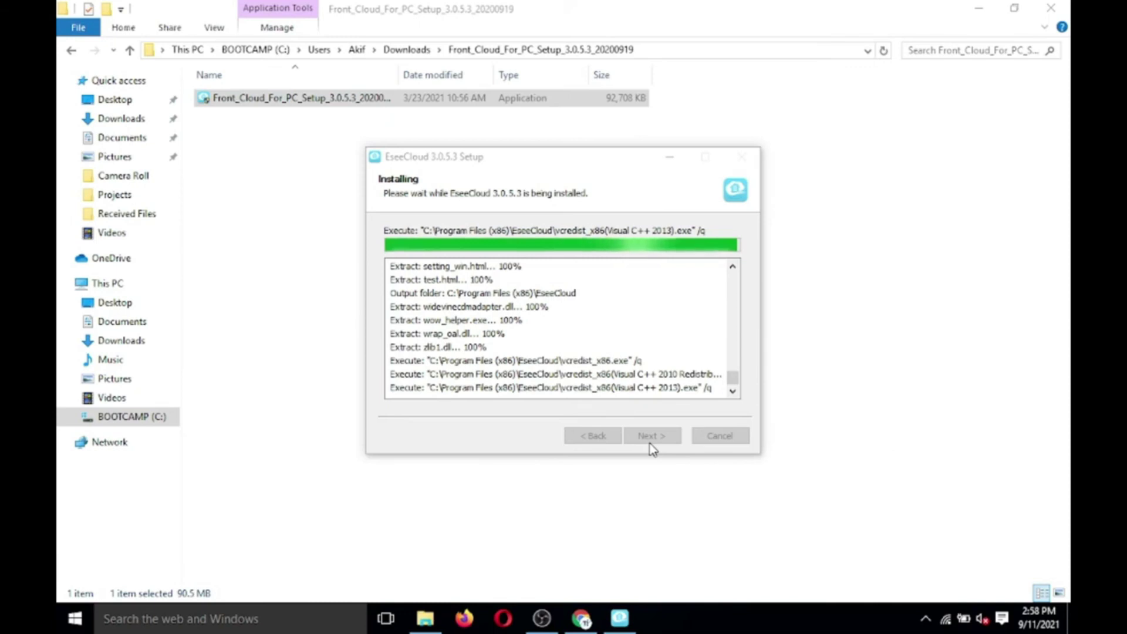
{"action": "left_click", "coordinate": [651, 443]}
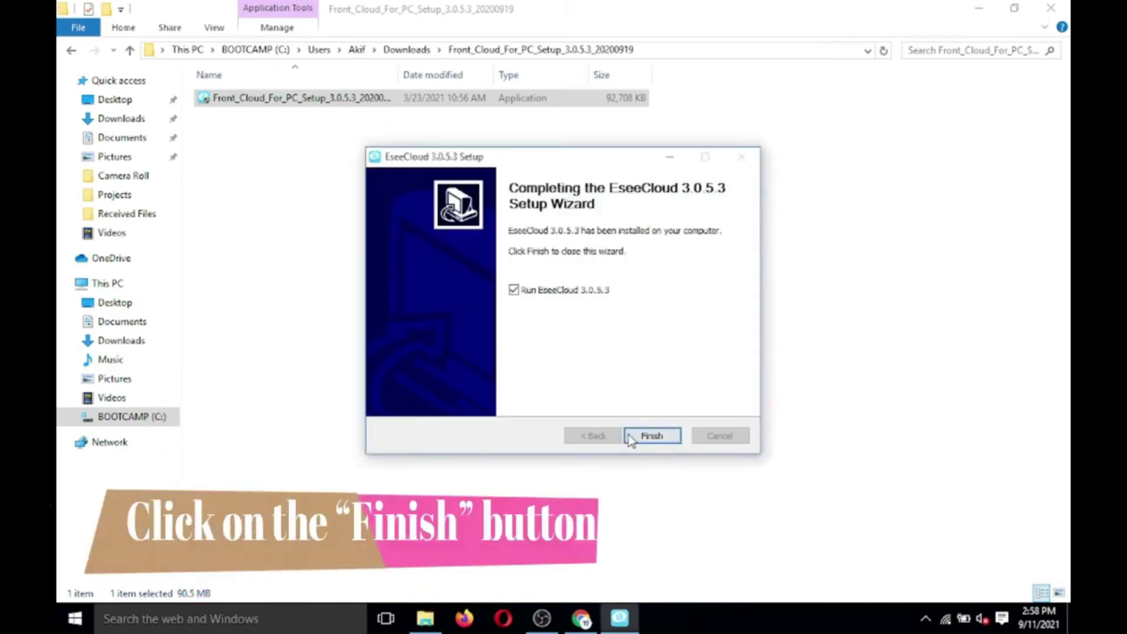
{"action": "left_click", "coordinate": [669, 437]}
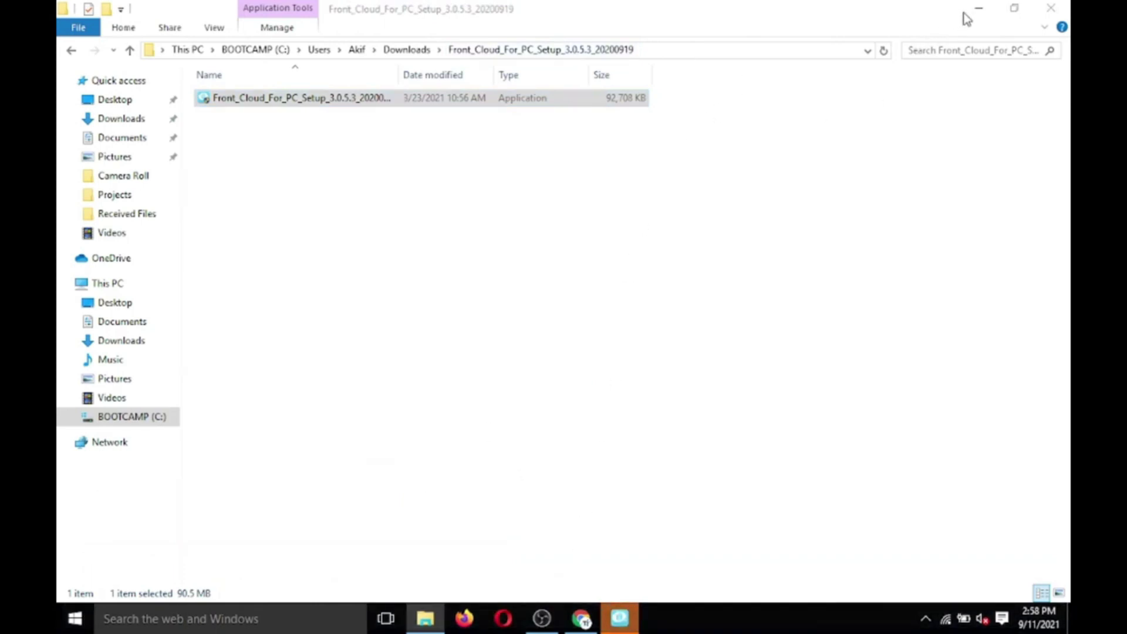
Minimize the folder window, launch EseeCloud from the desktop and log in locally as admin with the password left blank
{"action": "left_click", "coordinate": [979, 9]}
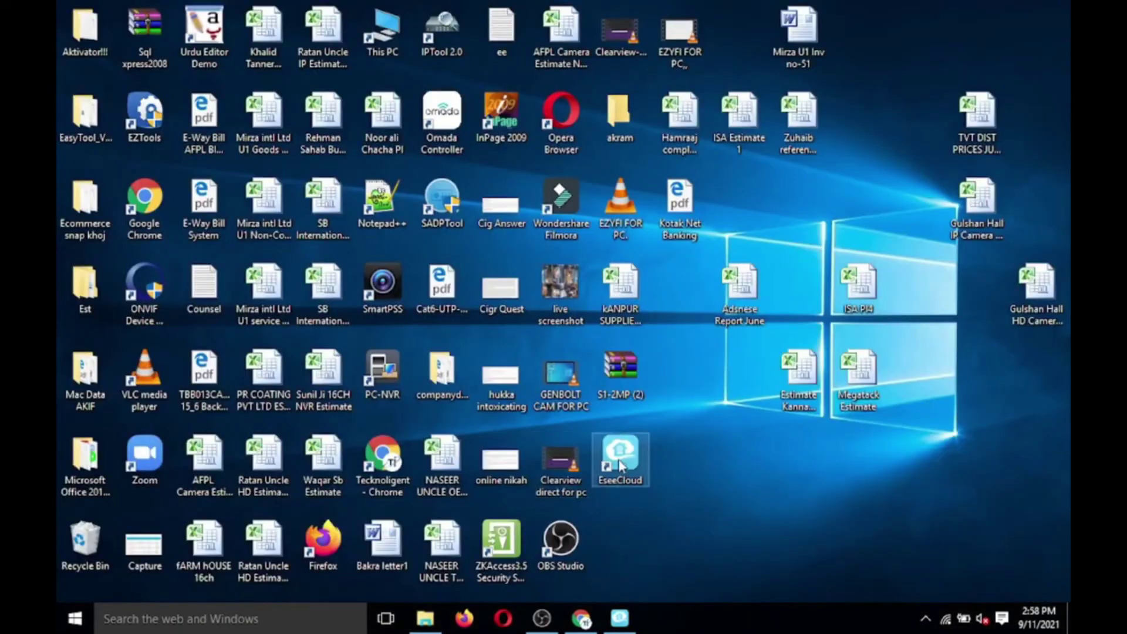
{"action": "double_click", "coordinate": [621, 464]}
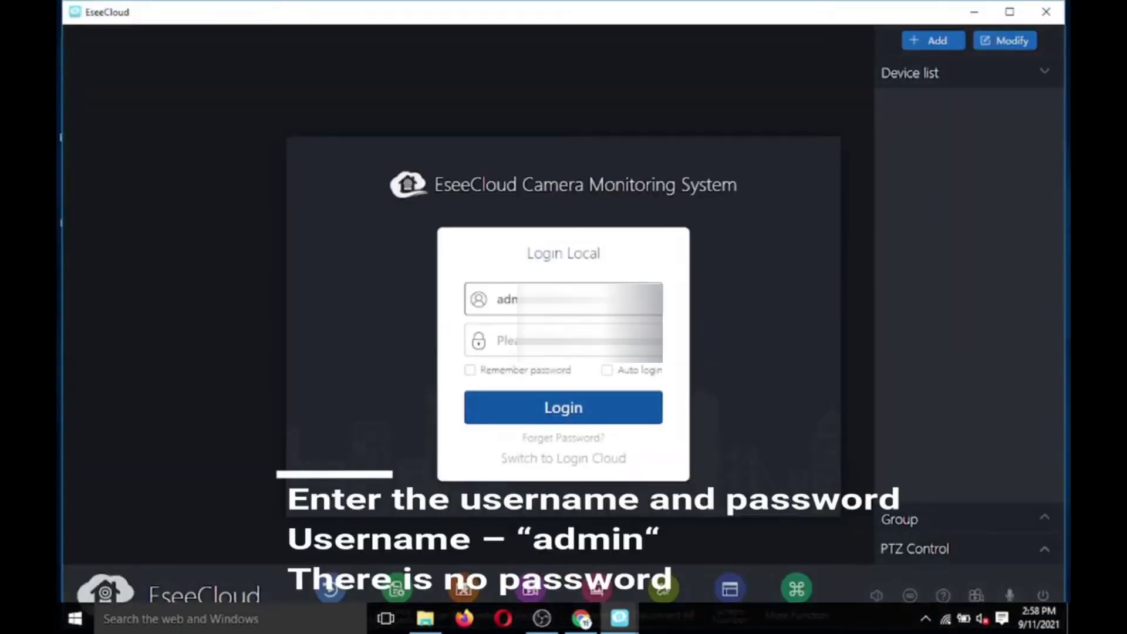
{"action": "left_click", "coordinate": [505, 340]}
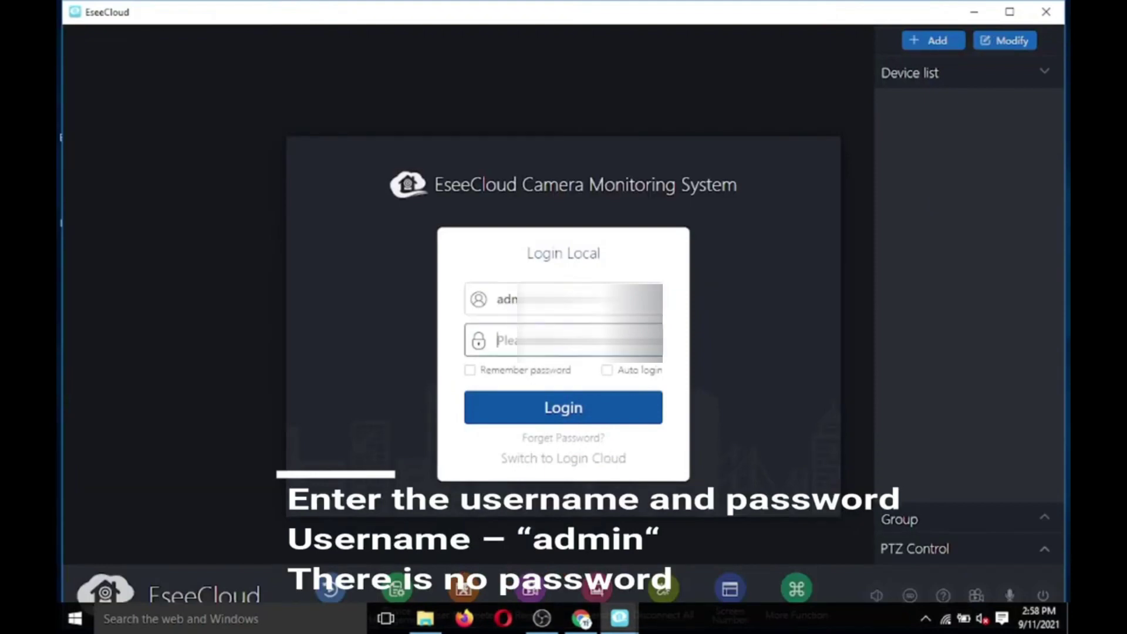
{"action": "left_click", "coordinate": [580, 407]}
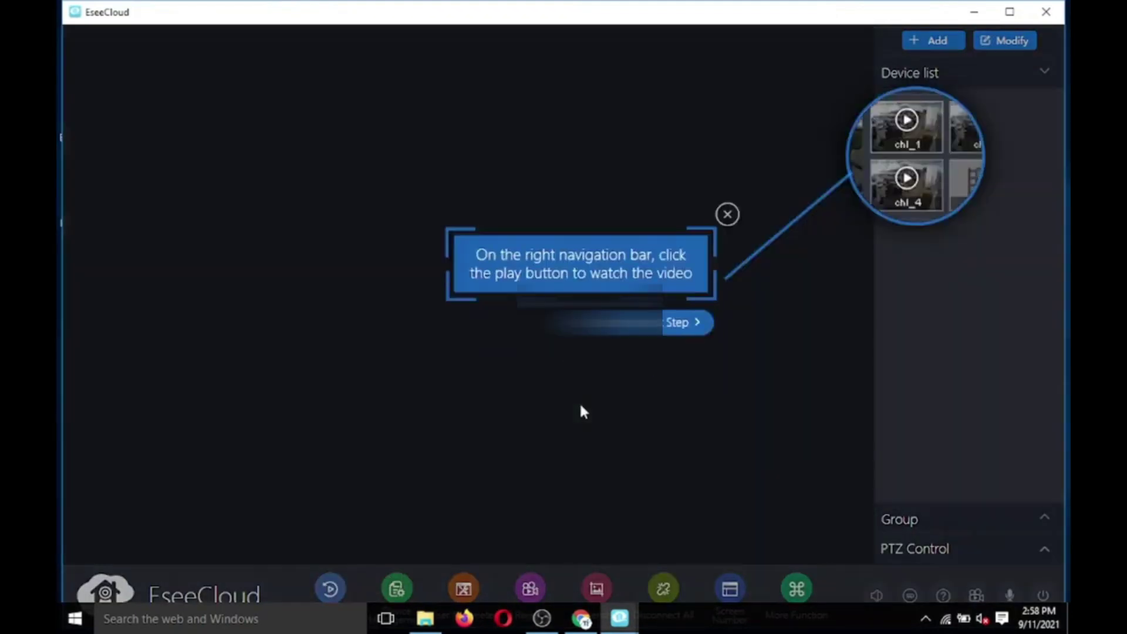
Go through the four introductory guide tips to the last one and close the guide without opening the manual
{"action": "left_click", "coordinate": [649, 327]}
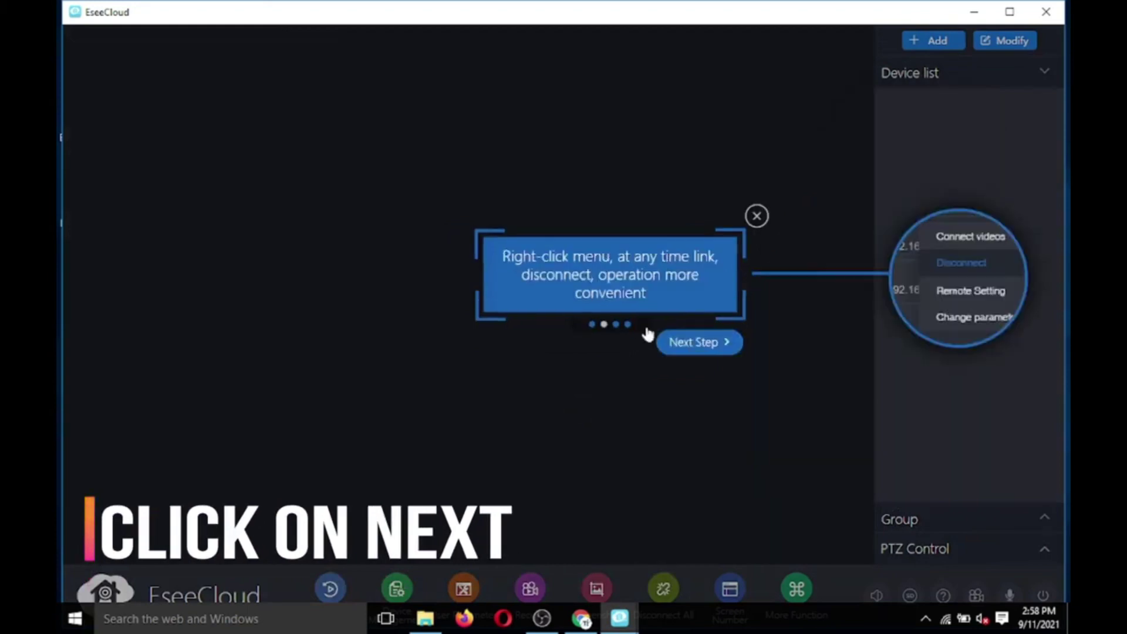
{"action": "left_click", "coordinate": [681, 345]}
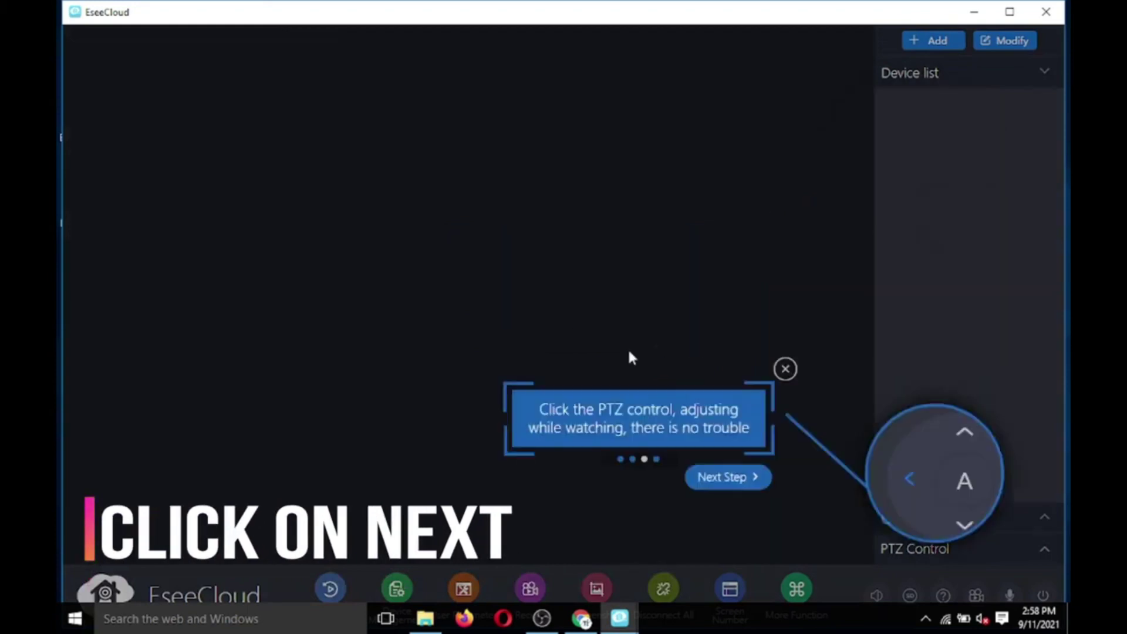
{"action": "left_click", "coordinate": [731, 479]}
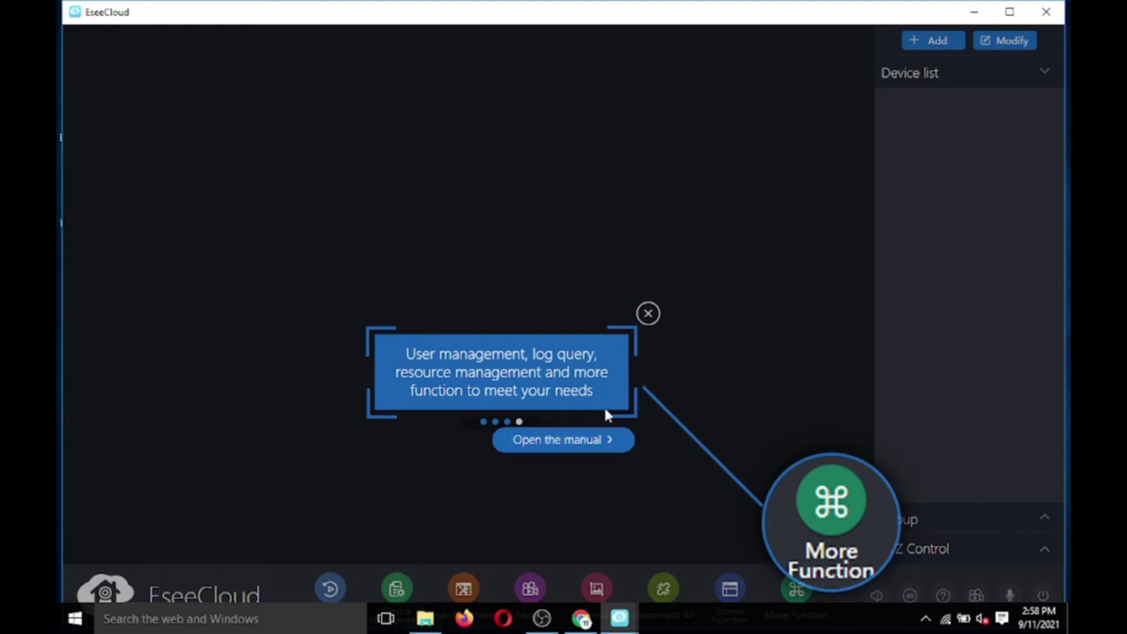
{"action": "left_click", "coordinate": [648, 313]}
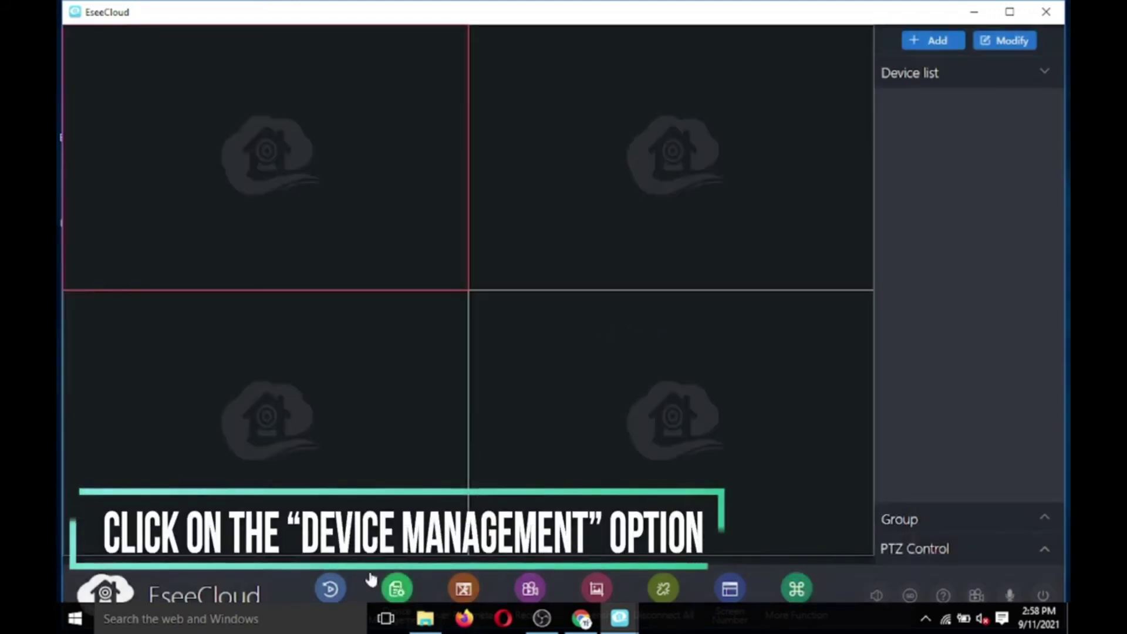
Add a device by IP/DDNS in Device Management, entering its IP address and password and keeping the other defaults, and select it under center
{"action": "left_click", "coordinate": [397, 589]}
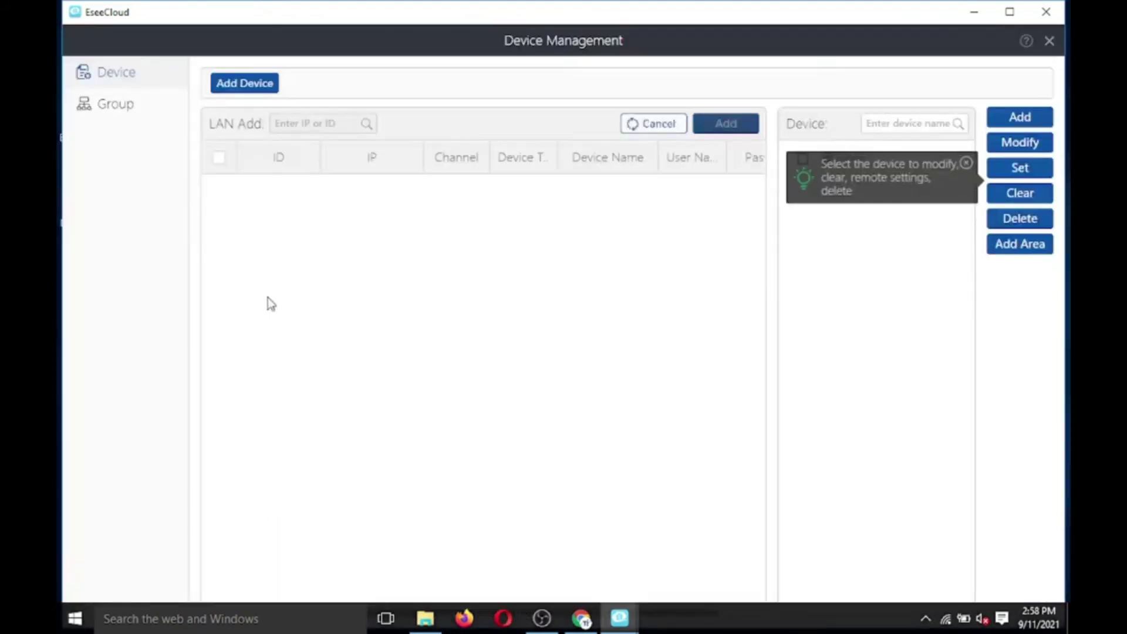
{"action": "left_click", "coordinate": [250, 85]}
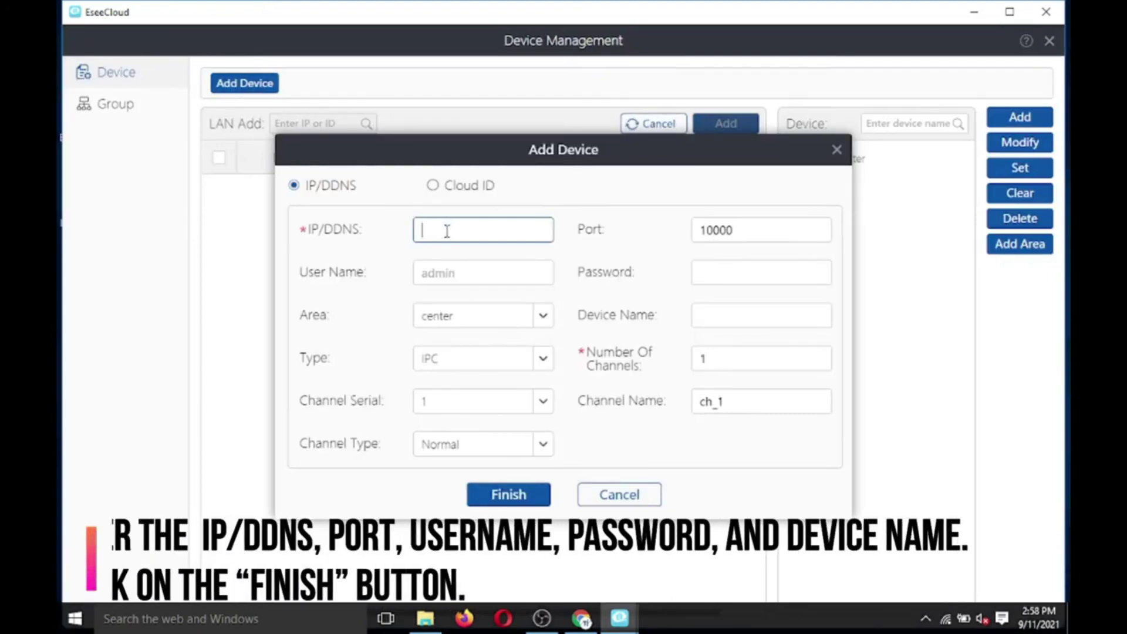
{"action": "type", "text": "192"}
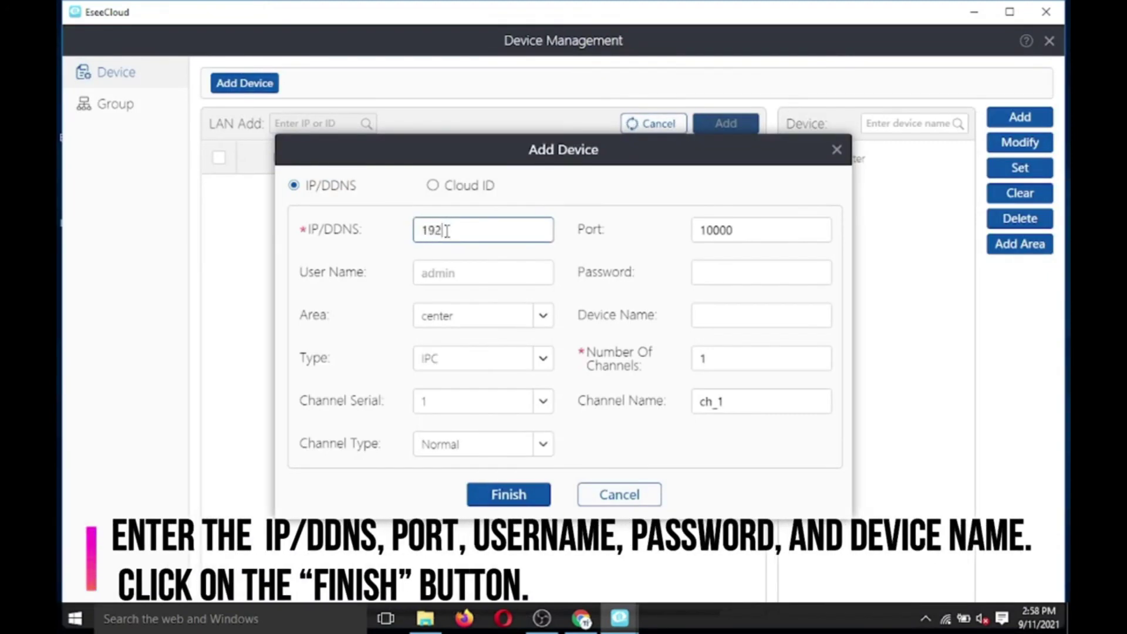
{"action": "type", "text": ".16"}
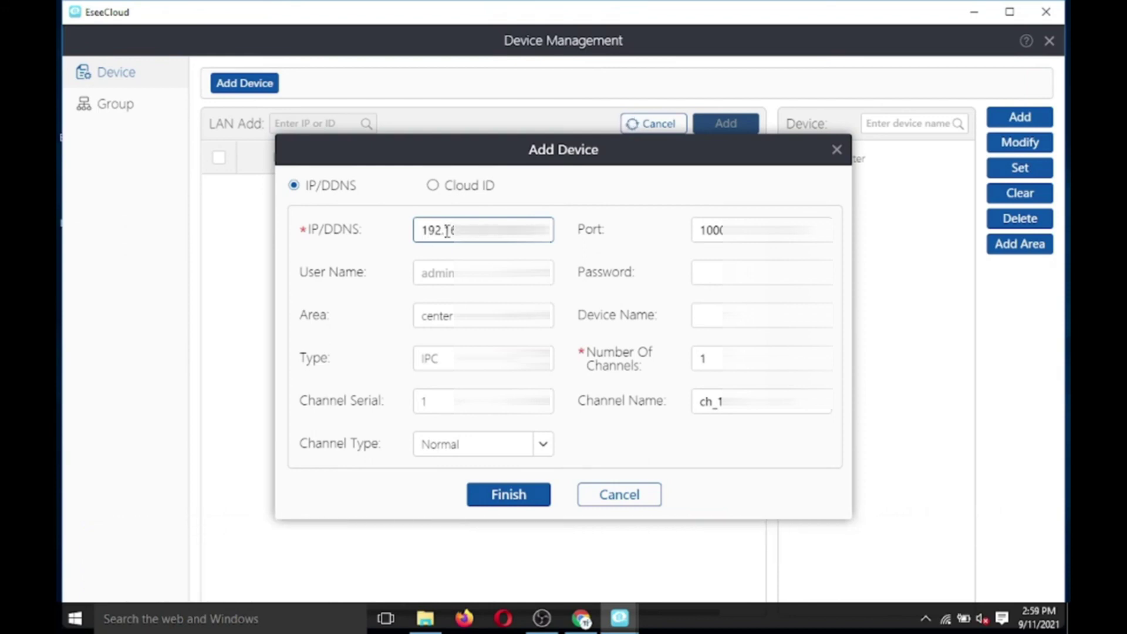
{"action": "left_click", "coordinate": [719, 268]}
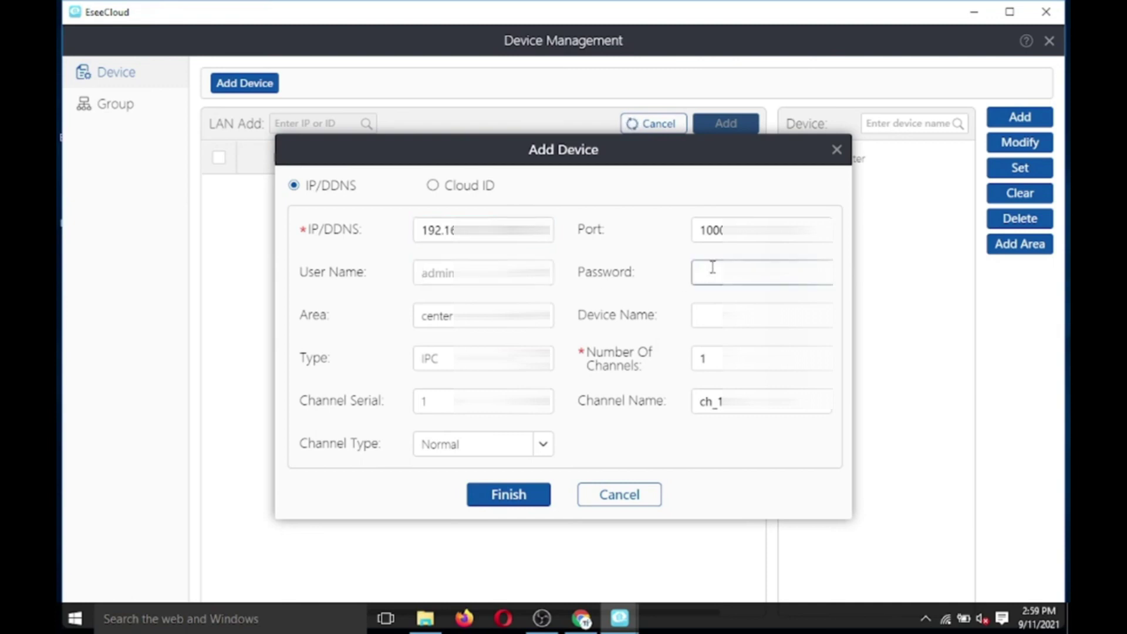
{"action": "key", "text": "Tab"}
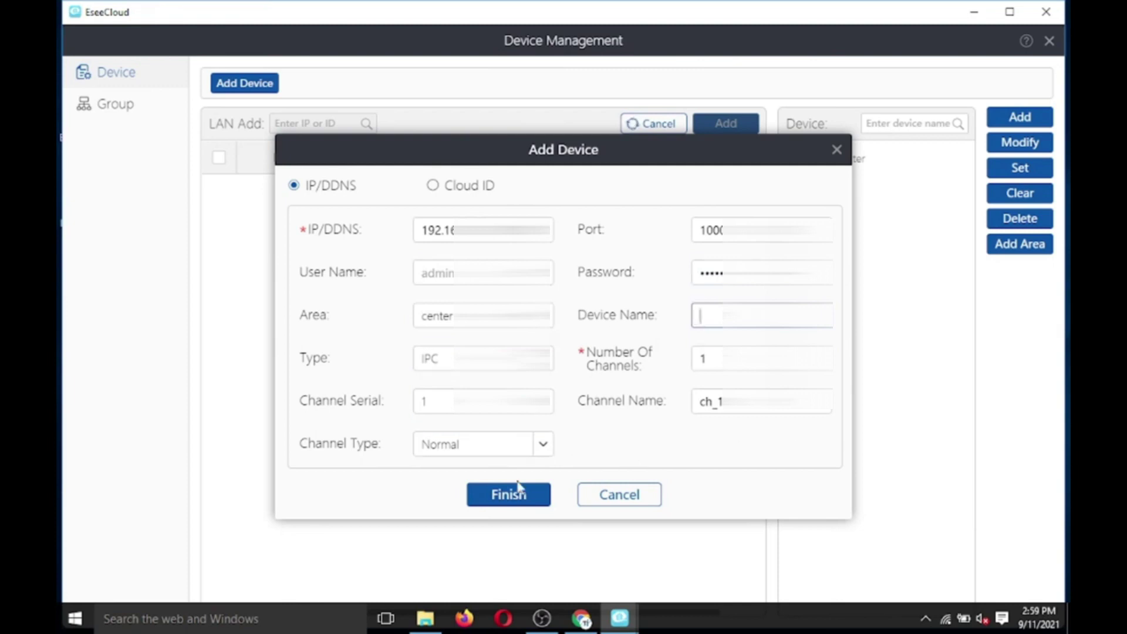
{"action": "left_click", "coordinate": [510, 495]}
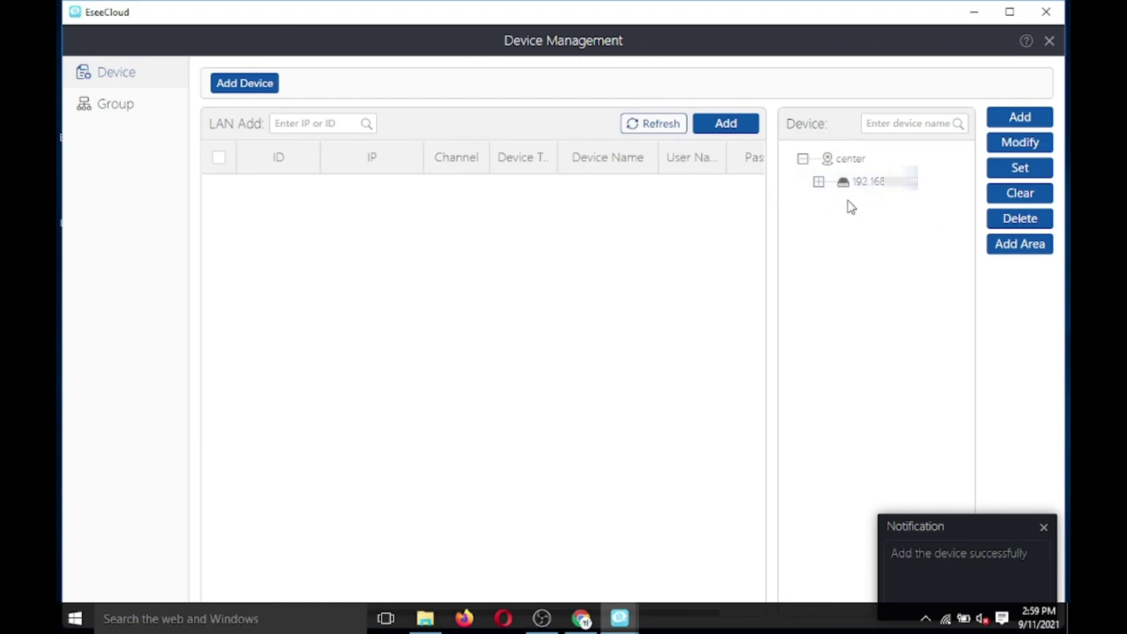
{"action": "left_click", "coordinate": [870, 186]}
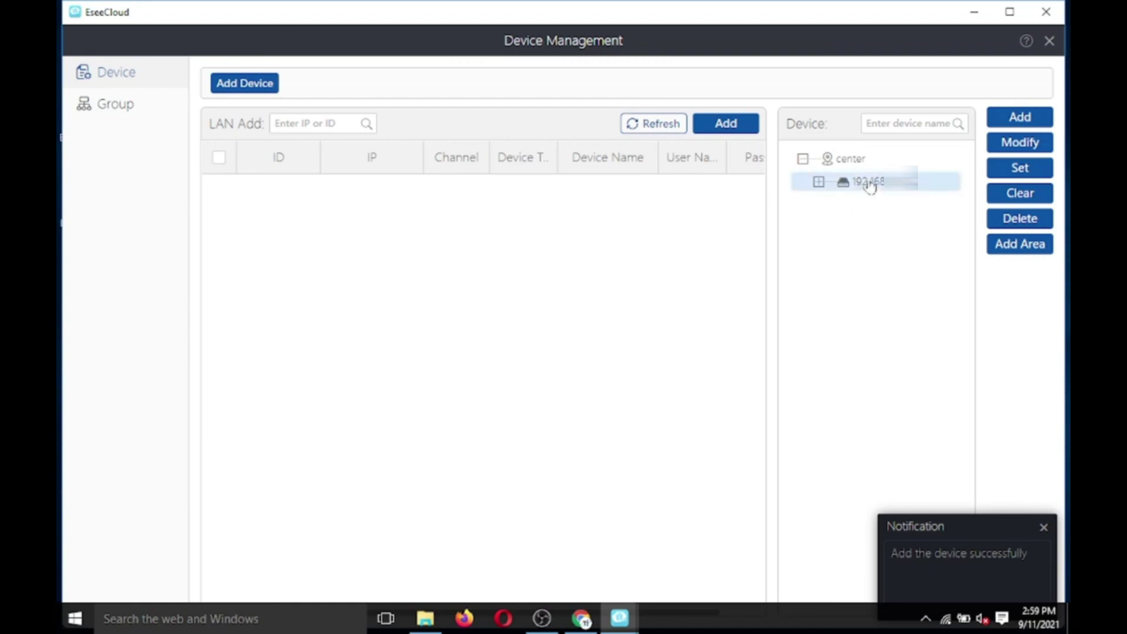